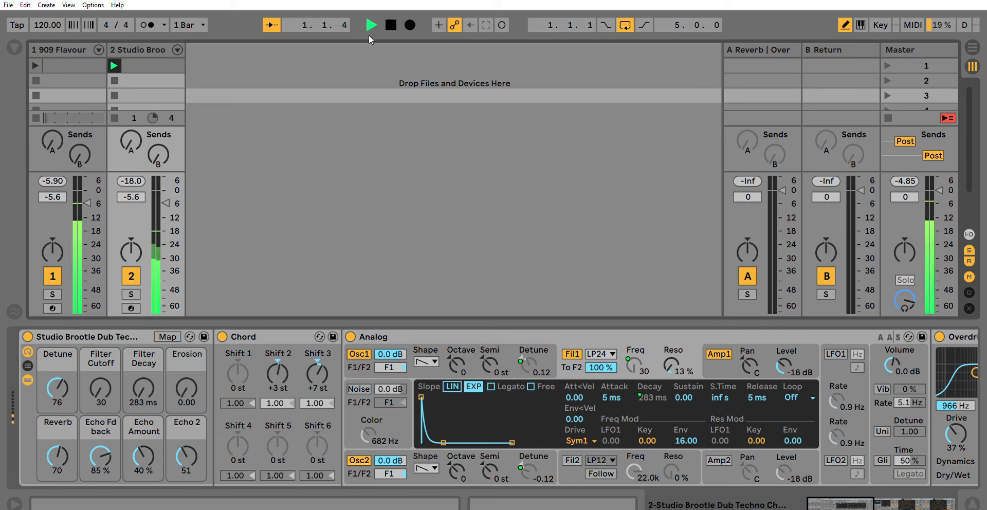
# Step: Set the rack's Filter Cutoff macro to 32 and examine the MIDI note in the chord track's clip
pyautogui.moveTo(100, 389)
pyautogui.mouseDown()
pyautogui.moveTo(100, 347)
pyautogui.moveTo(108, 381)
pyautogui.mouseUp()
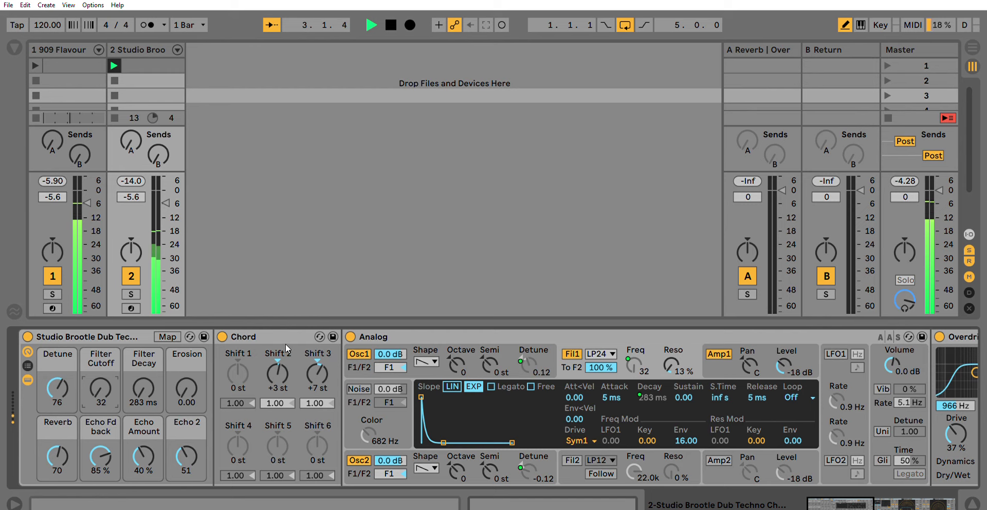
pyautogui.click(518, 493)
pyautogui.click(160, 55)
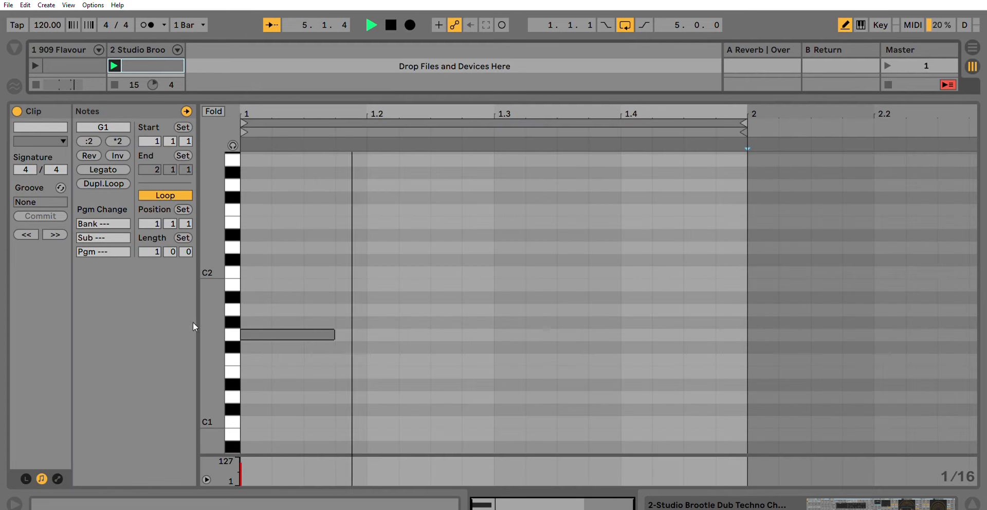
pyautogui.click(764, 503)
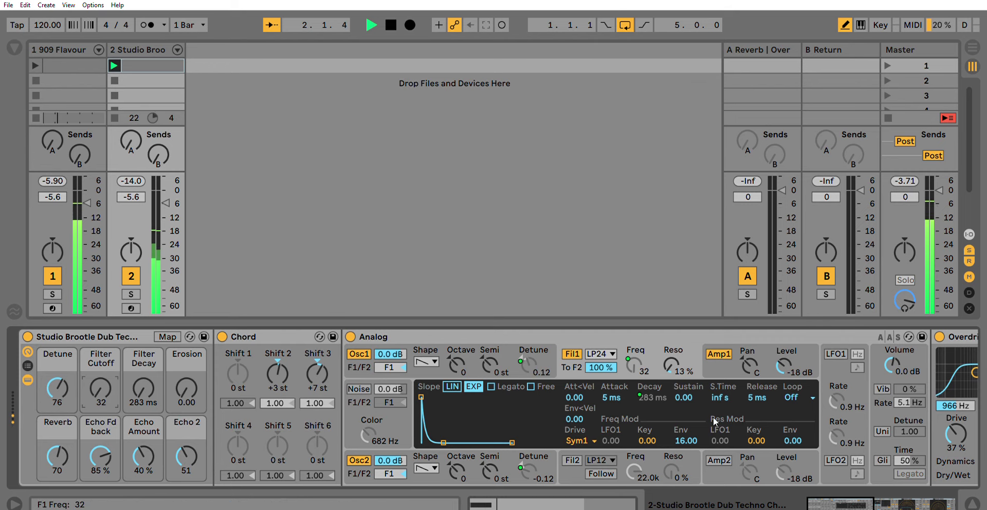
# Step: Check the Analog oscillator detune, and try the rack with Filter Cutoff at 694 and Detune at 127
pyautogui.moveTo(851, 505); pyautogui.dragTo(865, 507)
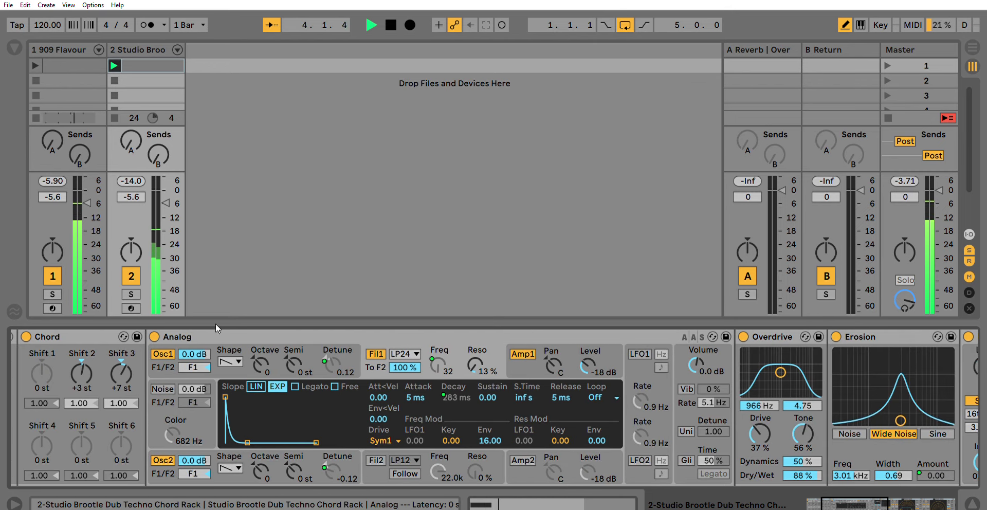
pyautogui.click(327, 364)
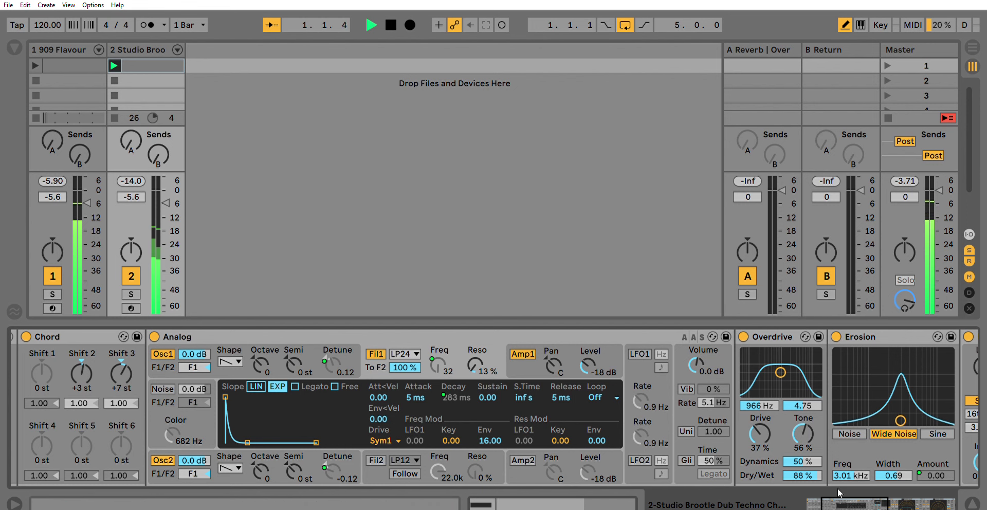
pyautogui.moveTo(831, 501); pyautogui.dragTo(792, 494)
pyautogui.moveTo(100, 388); pyautogui.dragTo(41, 351)
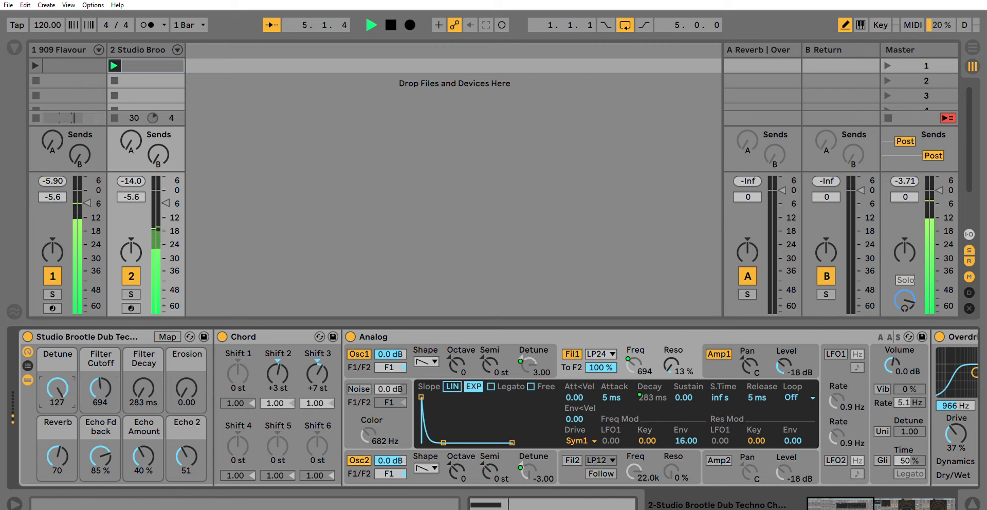
# Step: Set the rack's Detune macro to 67 and its Filter Cutoff macro to 30
pyautogui.moveTo(57, 389); pyautogui.dragTo(57, 411)
pyautogui.moveTo(101, 388); pyautogui.dragTo(100, 417)
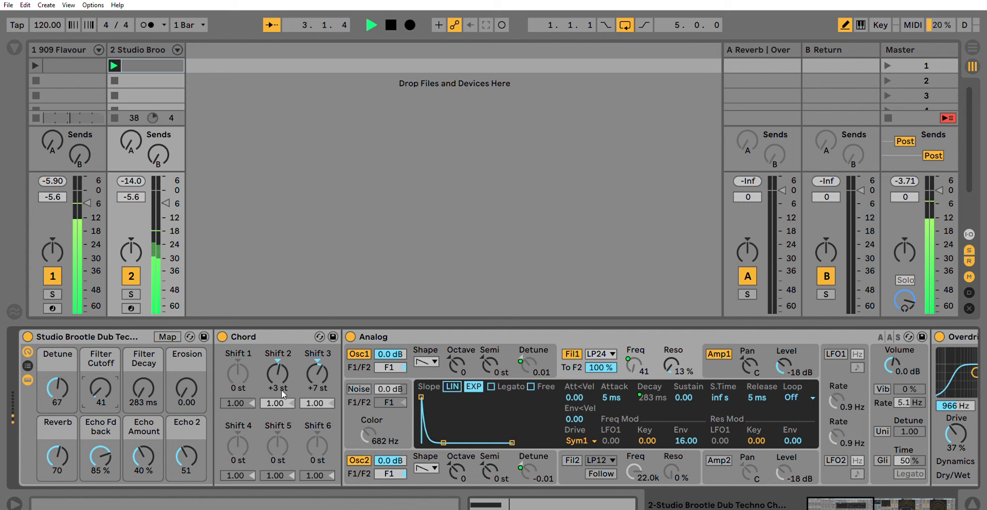
pyautogui.moveTo(848, 497); pyautogui.dragTo(851, 496)
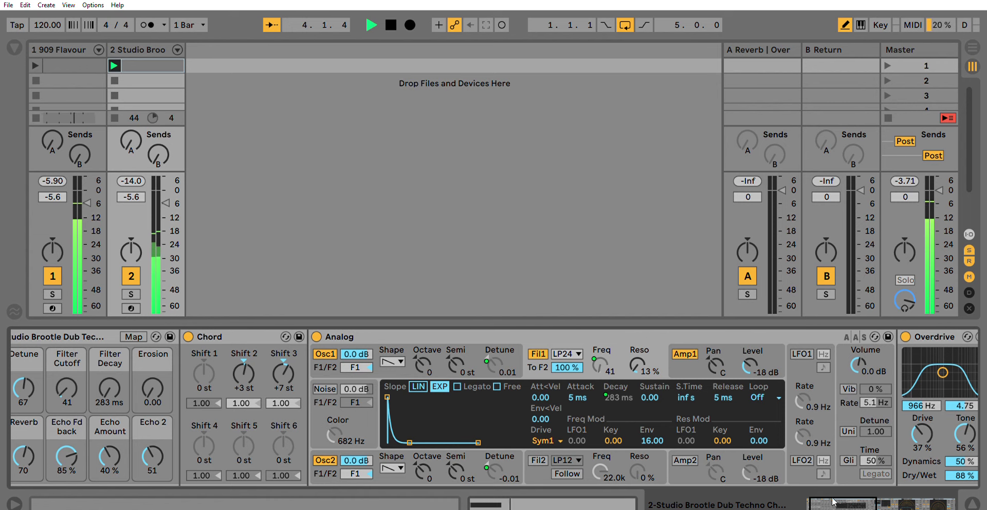
pyautogui.moveTo(836, 504); pyautogui.dragTo(791, 495)
pyautogui.moveTo(103, 383); pyautogui.dragTo(103, 389)
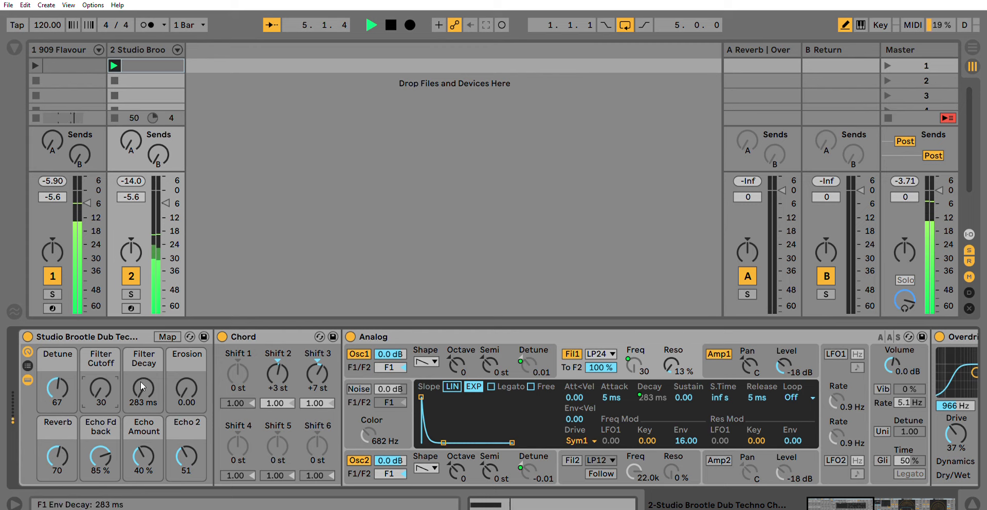
# Step: Lengthen the chord's filter envelope by setting the Filter Decay macro to 438 ms, and open Filter Cutoff to 999
pyautogui.moveTo(144, 390)
pyautogui.mouseDown()
pyautogui.moveTo(143, 356)
pyautogui.moveTo(143, 379)
pyautogui.mouseUp()
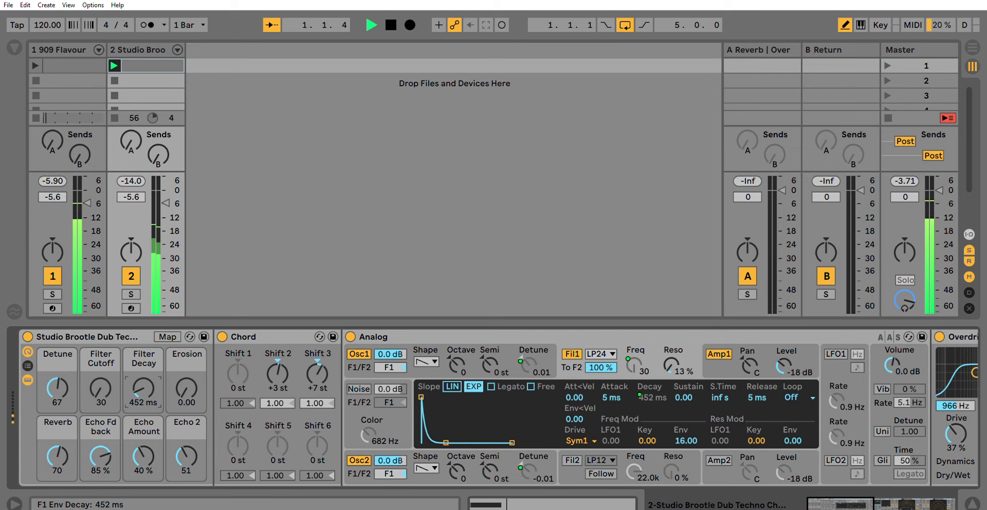
pyautogui.moveTo(143, 381); pyautogui.dragTo(88, 344)
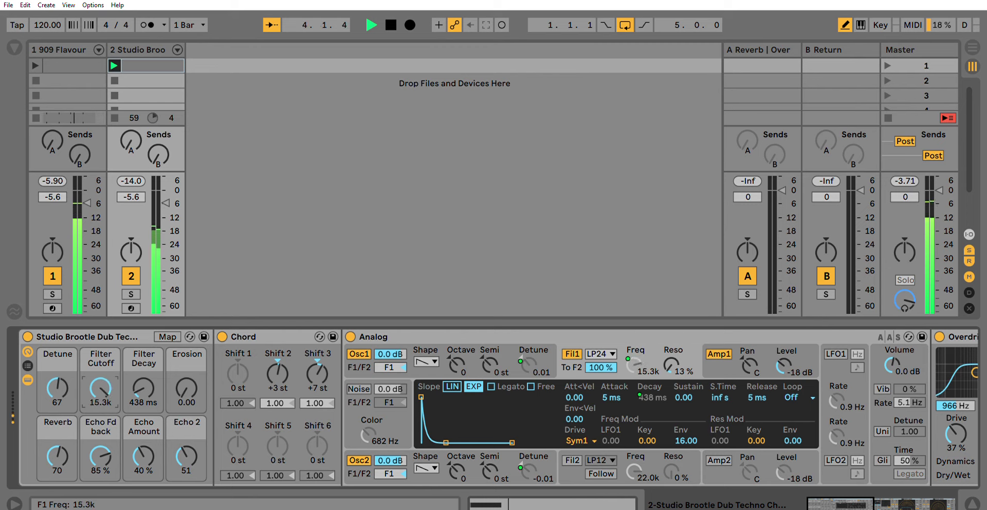
pyautogui.moveTo(101, 387); pyautogui.dragTo(101, 413)
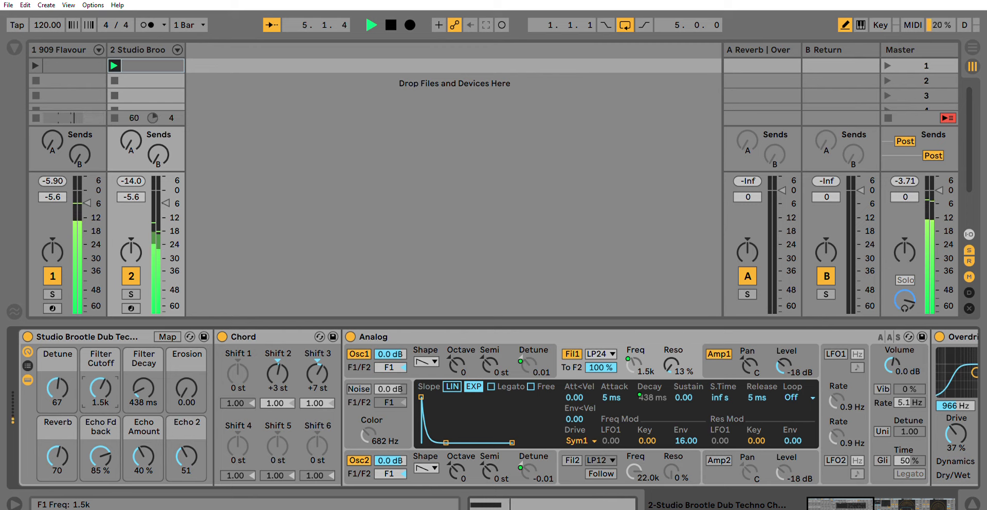
pyautogui.moveTo(88, 360); pyautogui.dragTo(88, 368)
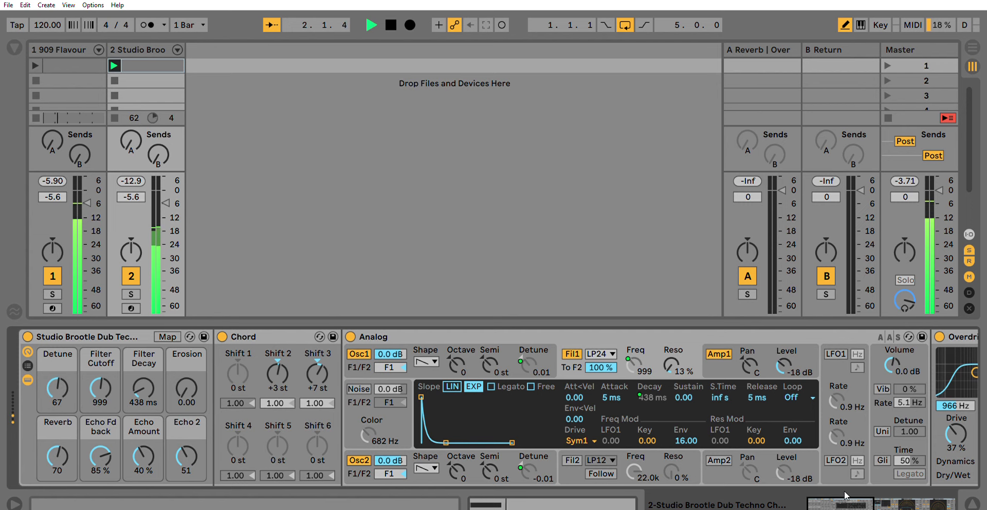
# Step: Set the Erosion macro to 0.61 and shift the Overdrive filter band to 1.04 kHz with a bandwidth of 6.88
pyautogui.moveTo(845, 494); pyautogui.dragTo(902, 508)
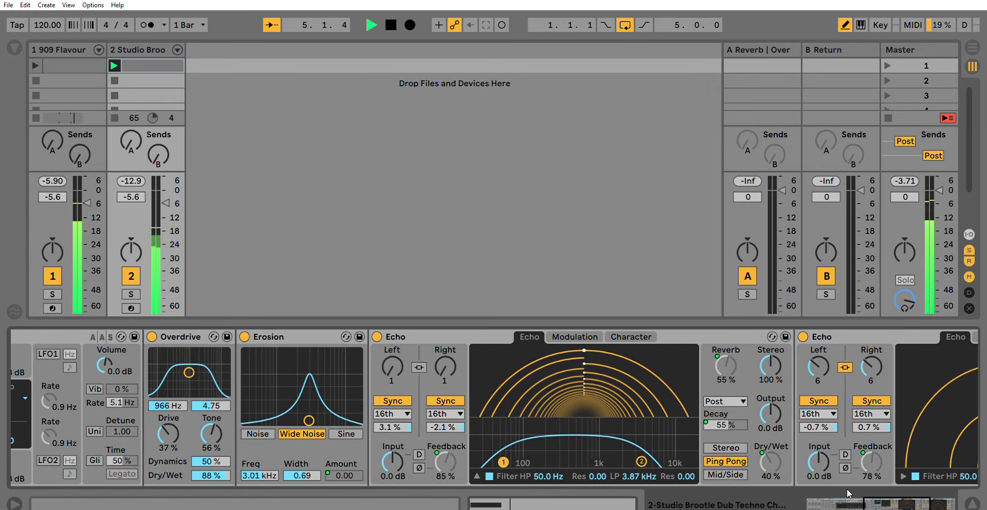
pyautogui.moveTo(889, 501); pyautogui.dragTo(831, 496)
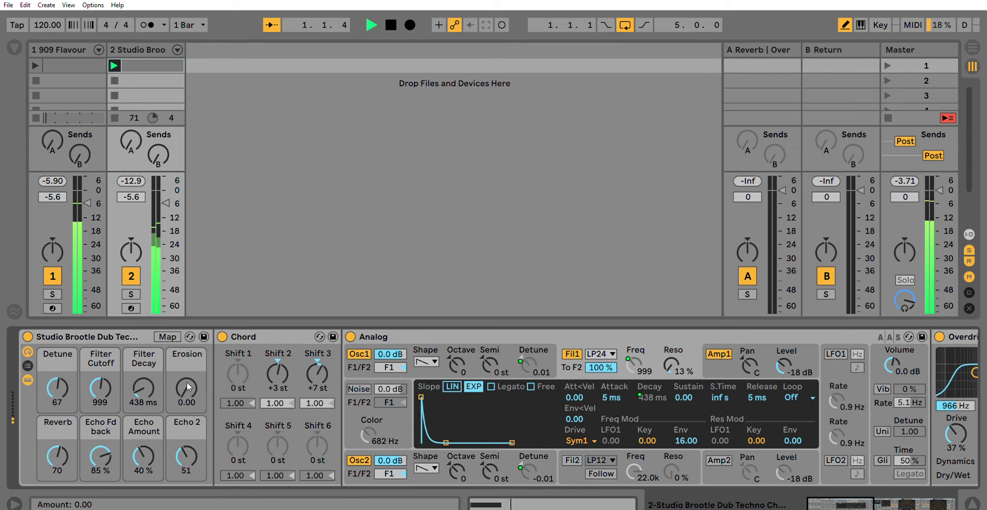
pyautogui.moveTo(187, 379)
pyautogui.mouseDown()
pyautogui.moveTo(187, 263)
pyautogui.moveTo(187, 385)
pyautogui.mouseUp()
pyautogui.moveTo(850, 506); pyautogui.dragTo(853, 507)
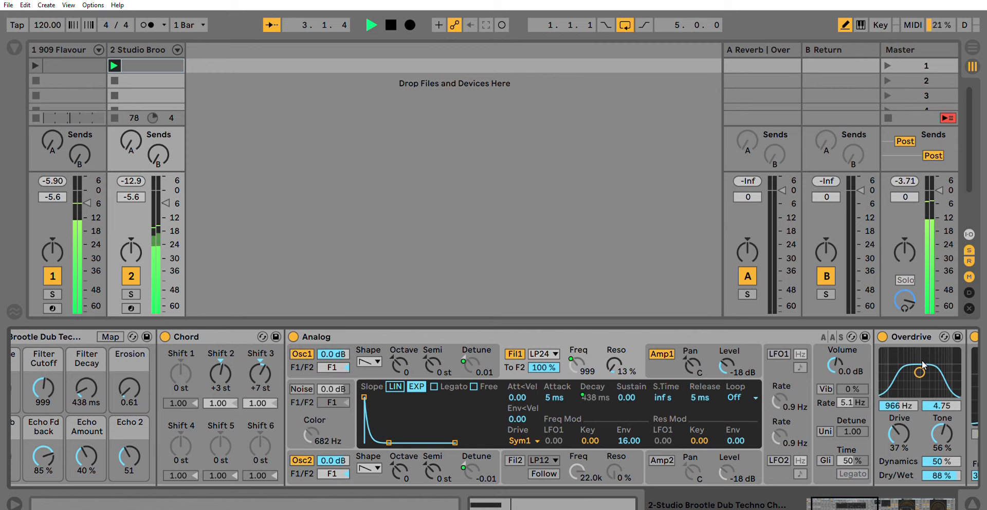
pyautogui.moveTo(920, 371)
pyautogui.mouseDown()
pyautogui.moveTo(926, 390)
pyautogui.moveTo(920, 362)
pyautogui.mouseUp()
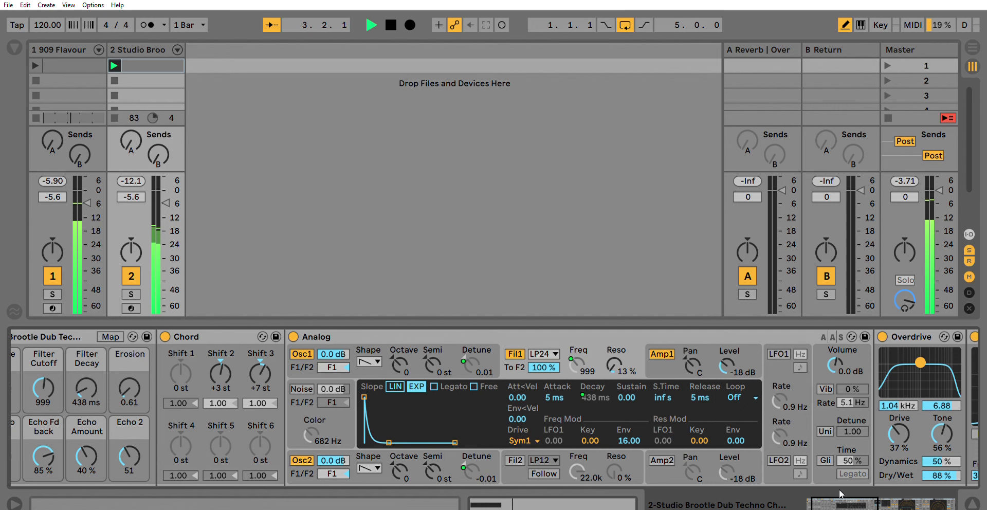
# Step: Check the Echo devices' reverb section, and set the Reverb macro to 24 and Filter Cutoff to 30
pyautogui.moveTo(841, 494); pyautogui.dragTo(906, 501)
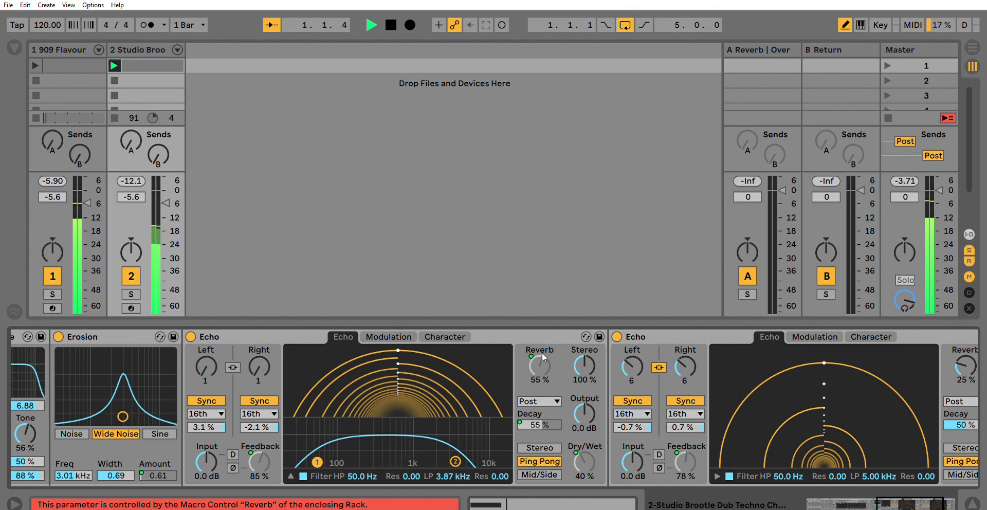
pyautogui.moveTo(881, 500); pyautogui.dragTo(780, 499)
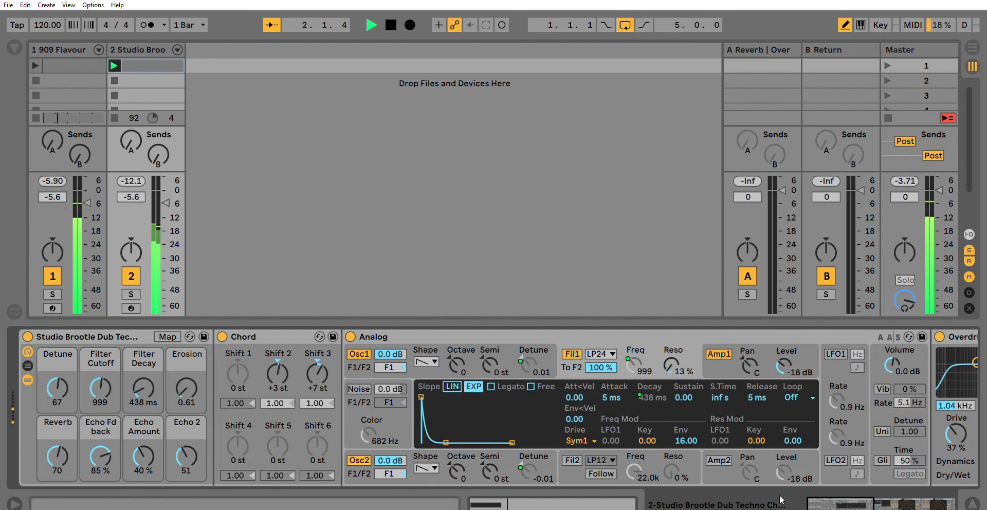
pyautogui.click(60, 452)
pyautogui.moveTo(60, 452); pyautogui.dragTo(57, 503)
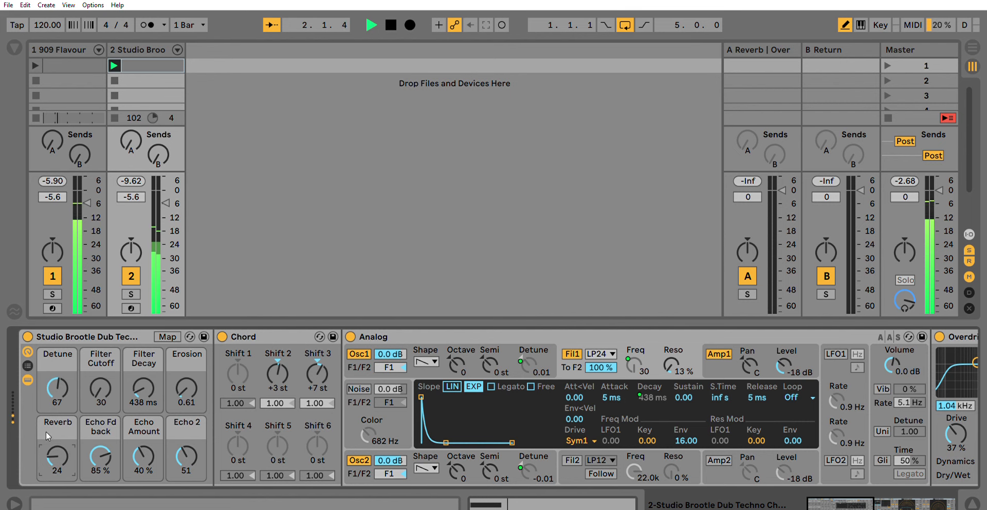
# Step: Check the first Echo's feedback, and raise the Echo Feedback macro to 106% and Echo Amount to 68%
pyautogui.scroll(-10, 554, 449)
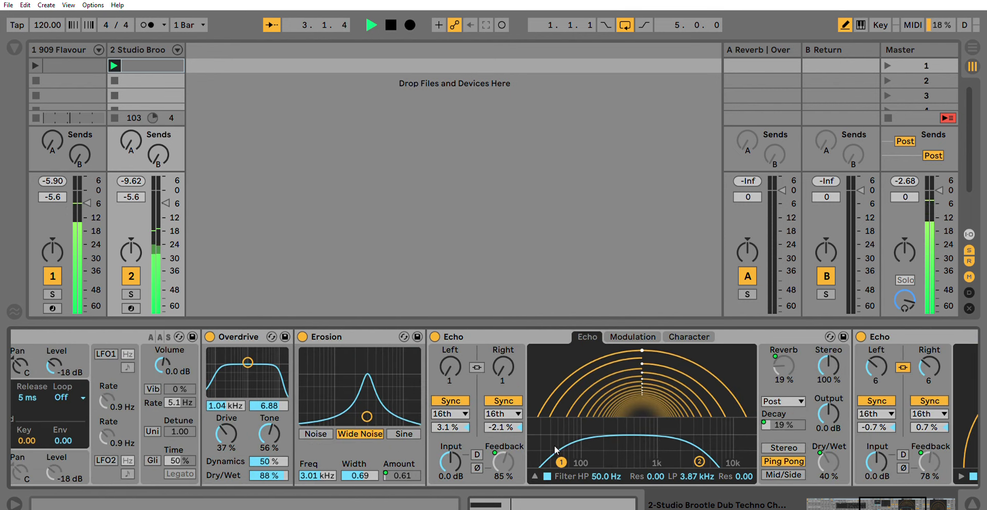
pyautogui.click(507, 447)
pyautogui.moveTo(867, 506); pyautogui.dragTo(814, 500)
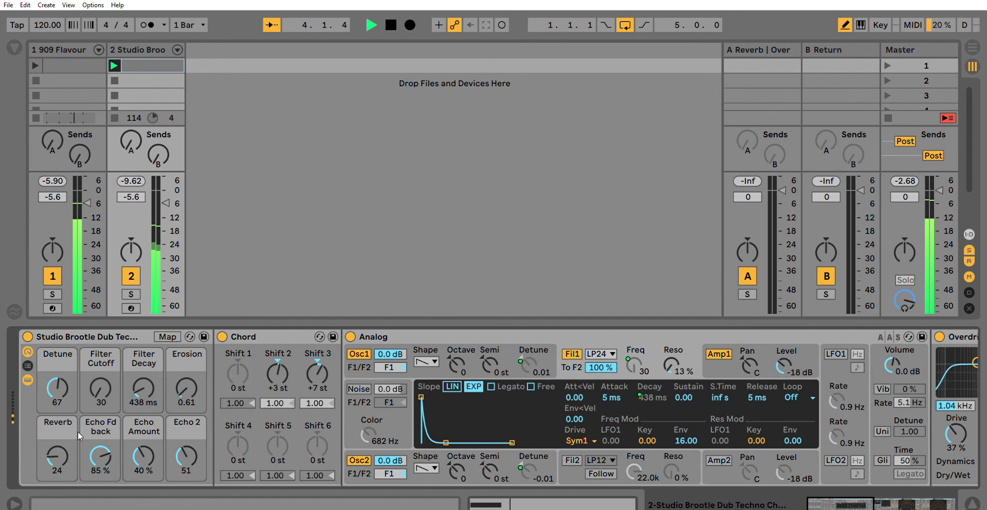
pyautogui.moveTo(87, 449); pyautogui.dragTo(88, 439)
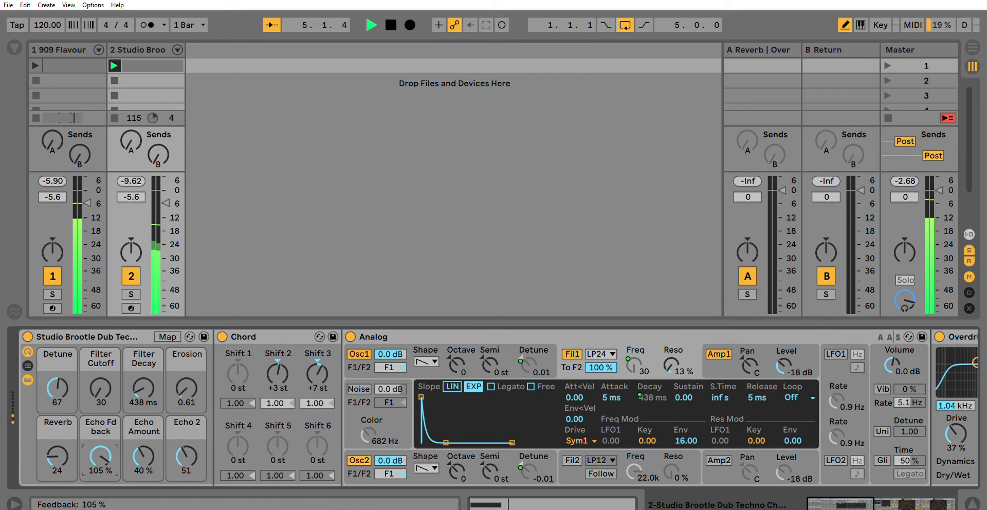
pyautogui.moveTo(144, 455); pyautogui.dragTo(144, 441)
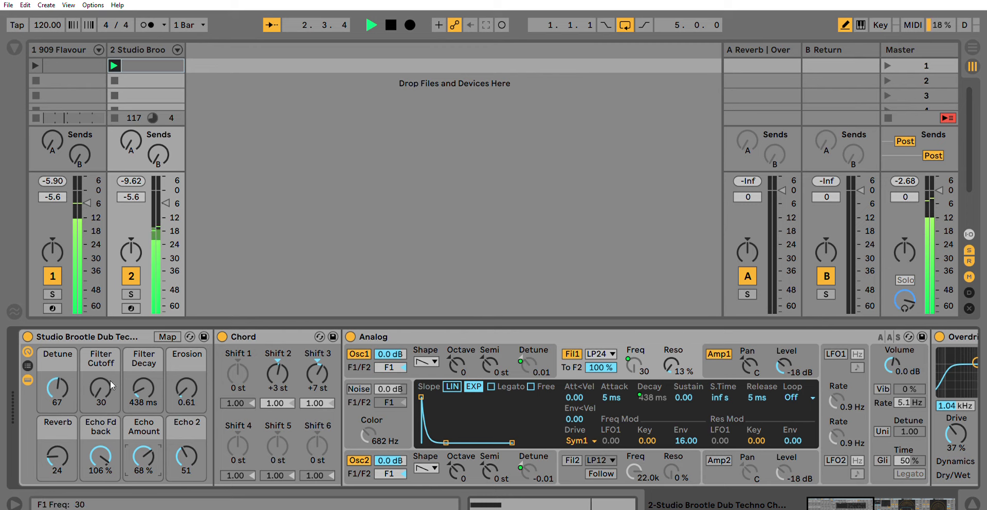
# Step: Adjust the rack macros to Filter Decay 283 ms, Reverb 38, Echo Feedback 22% and Echo Amount 47%
pyautogui.moveTo(143, 389); pyautogui.dragTo(143, 379)
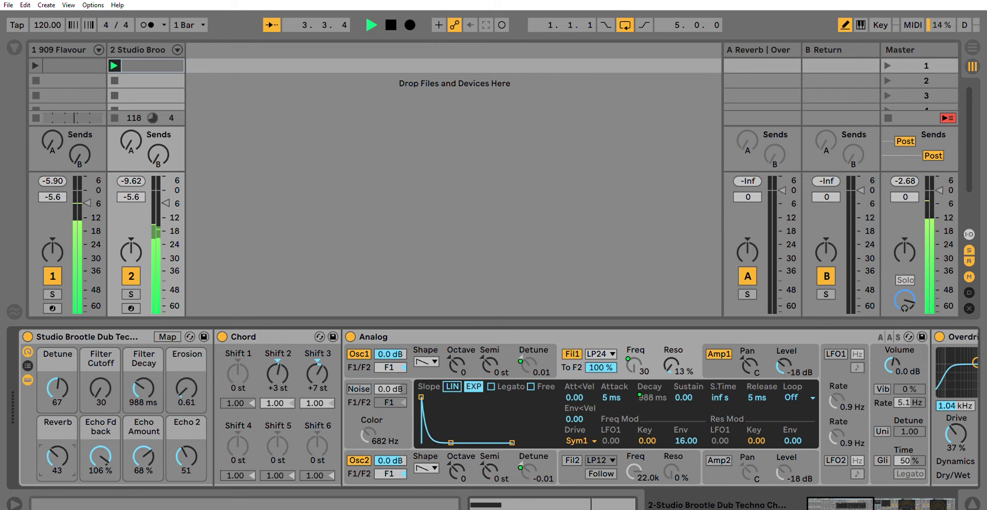
pyautogui.moveTo(99, 454); pyautogui.dragTo(100, 488)
pyautogui.moveTo(57, 456); pyautogui.dragTo(57, 470)
pyautogui.moveTo(142, 388); pyautogui.dragTo(143, 411)
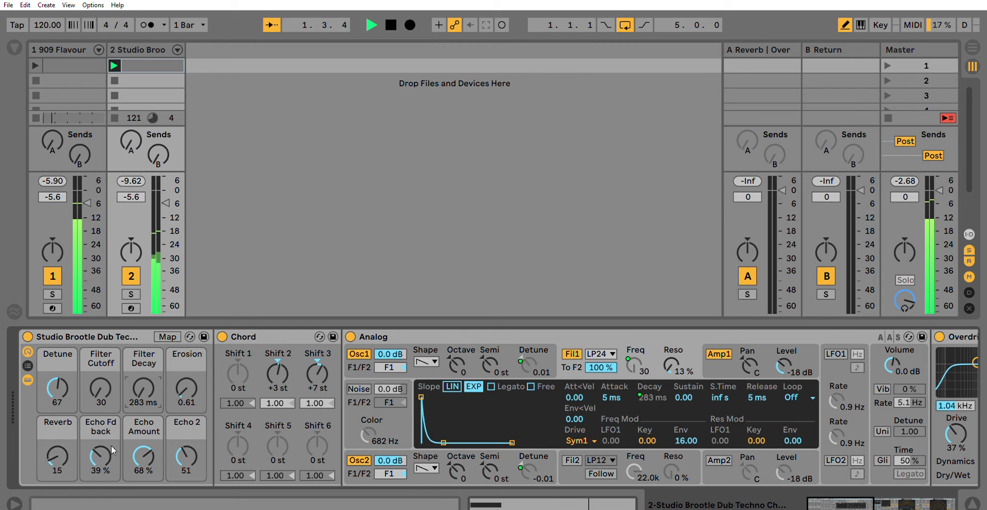
pyautogui.moveTo(101, 455); pyautogui.dragTo(146, 464)
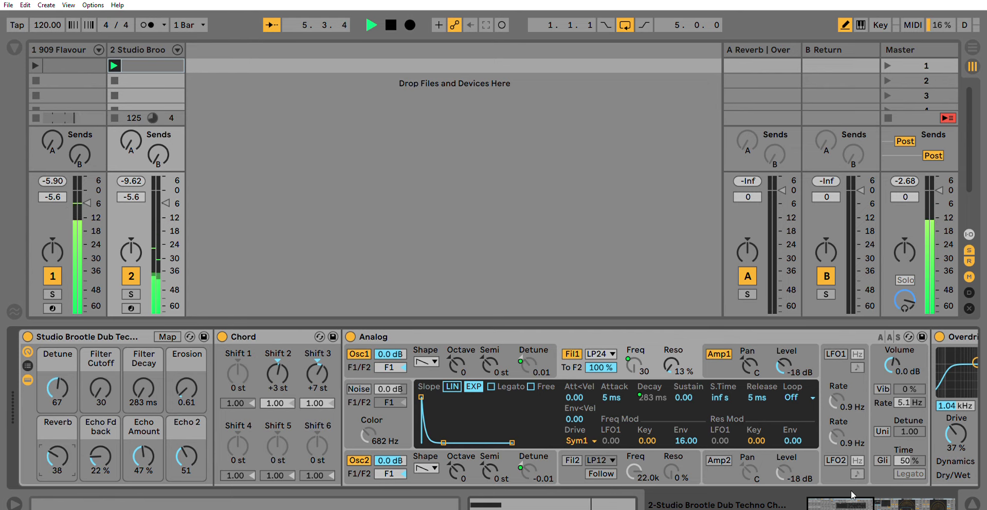
# Step: Check the second Echo device's settings, and set the Echo 2 macro to 127 and Reverb to 50
pyautogui.moveTo(849, 502); pyautogui.dragTo(929, 502)
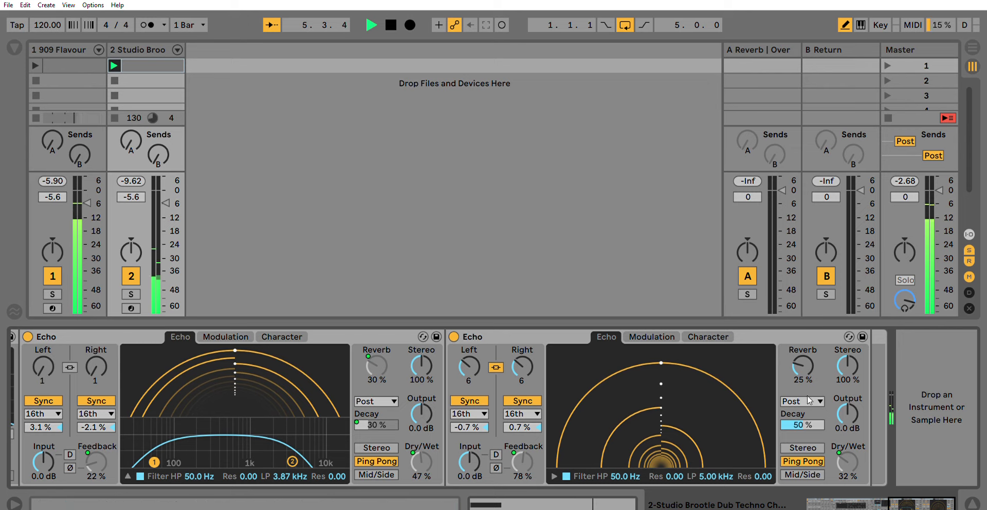
pyautogui.click(387, 391)
pyautogui.moveTo(895, 500); pyautogui.dragTo(787, 496)
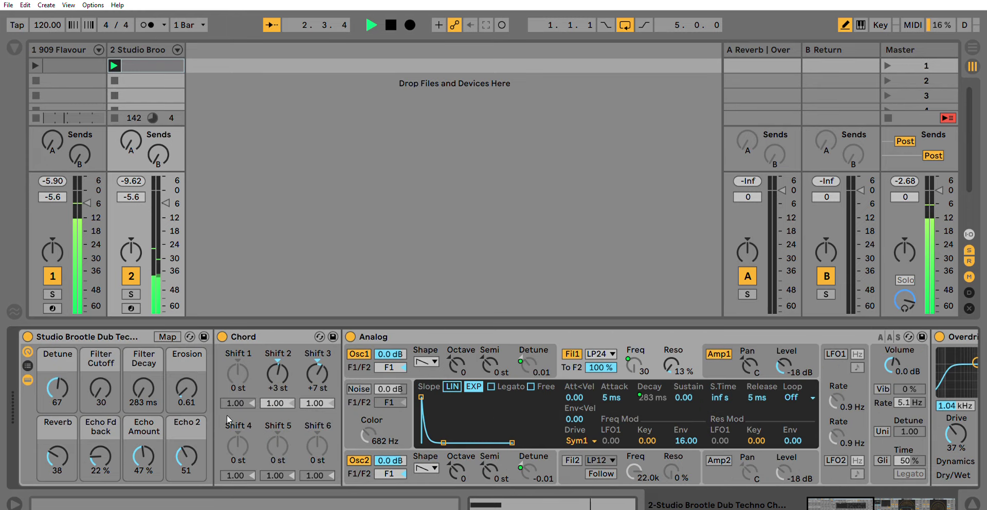
pyautogui.moveTo(183, 451); pyautogui.dragTo(183, 411)
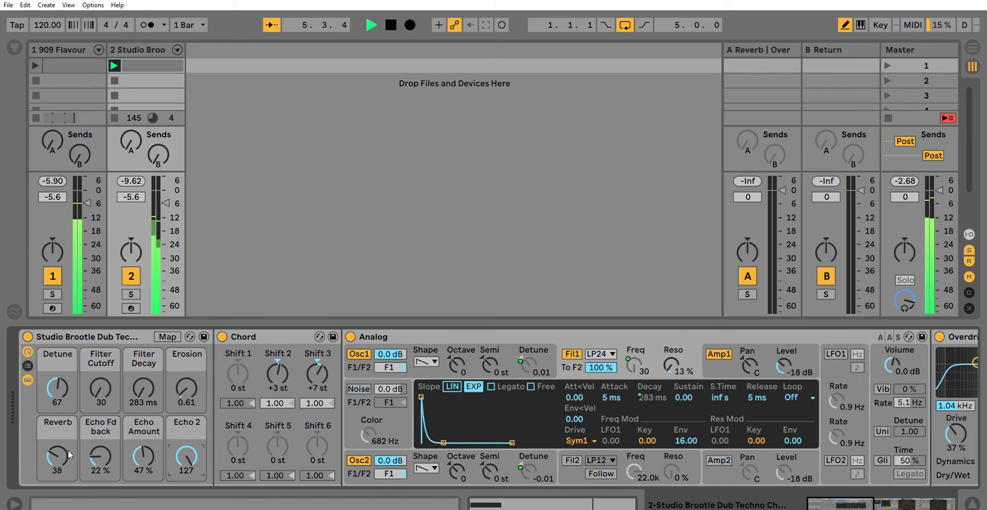
pyautogui.moveTo(59, 451)
pyautogui.mouseDown()
pyautogui.moveTo(59, 424)
pyautogui.moveTo(59, 443)
pyautogui.mouseUp()
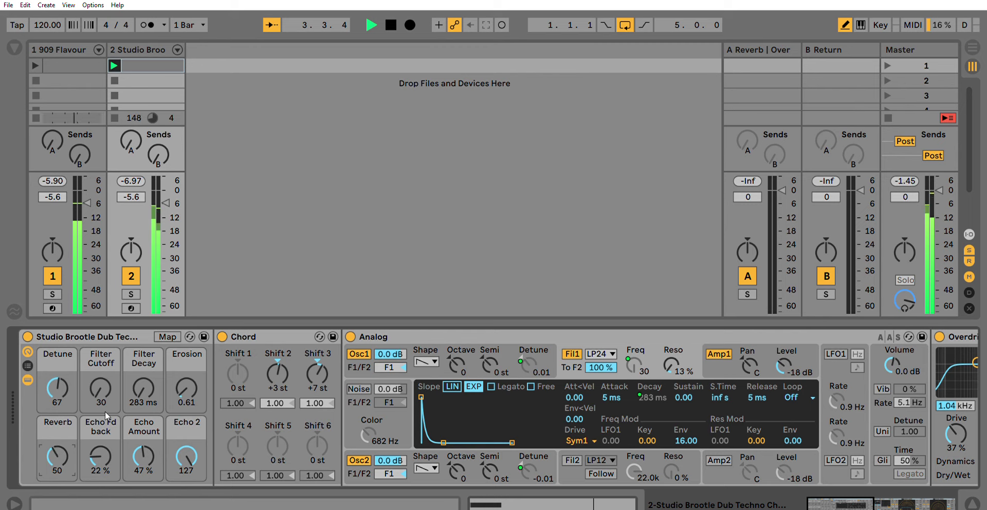
# Step: Adjust the rack macros to Filter Cutoff 188, Echo Feedback 51%, Echo 2 55 and Reverb 42
pyautogui.moveTo(101, 390); pyautogui.dragTo(100, 378)
pyautogui.moveTo(190, 453); pyautogui.dragTo(190, 471)
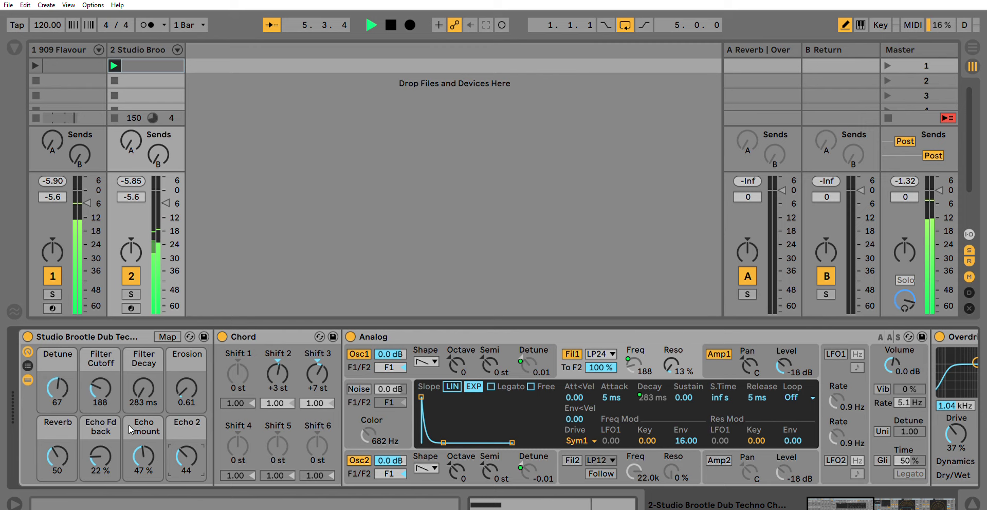
pyautogui.moveTo(106, 439); pyautogui.dragTo(106, 429)
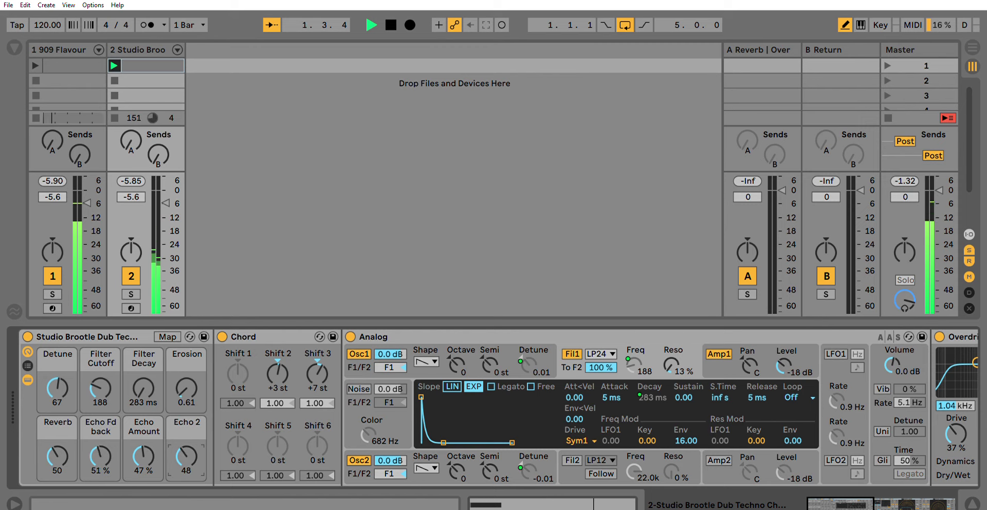
pyautogui.moveTo(188, 453); pyautogui.dragTo(189, 449)
pyautogui.moveTo(62, 448); pyautogui.dragTo(63, 432)
pyautogui.moveTo(68, 453); pyautogui.dragTo(57, 475)
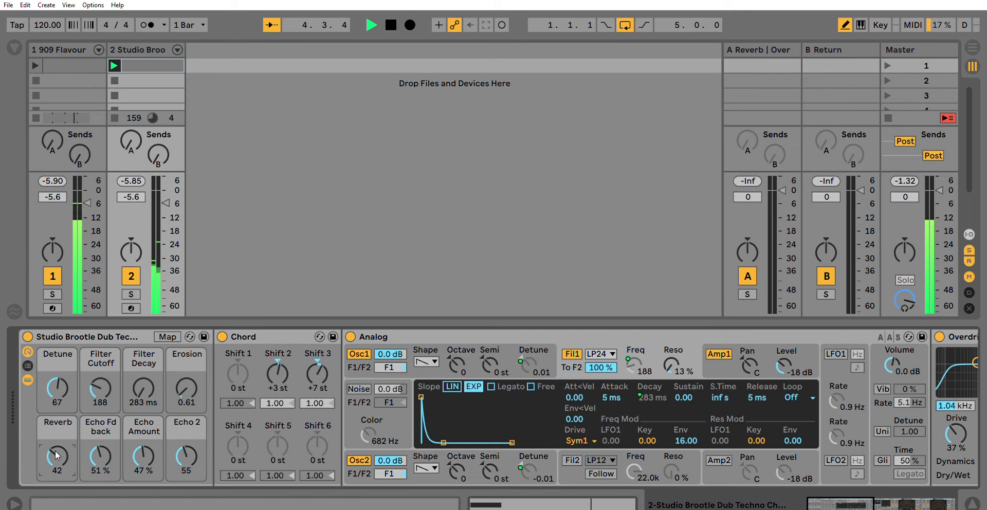
# Step: Build up the chord with Filter Cutoff 2.4k, Reverb 88, Echo Feedback 85%, Filter Decay 679 ms, Erosion 20.8, Echo Amount 49% and Echo 2 64
pyautogui.moveTo(101, 390); pyautogui.dragTo(101, 366)
pyautogui.moveTo(56, 454); pyautogui.dragTo(56, 423)
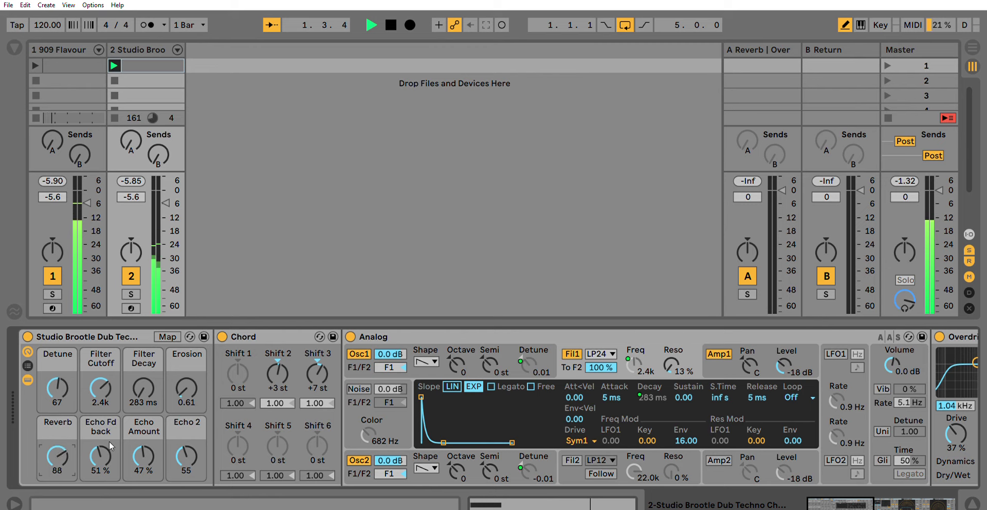
pyautogui.moveTo(109, 446); pyautogui.dragTo(109, 422)
pyautogui.moveTo(144, 389); pyautogui.dragTo(187, 367)
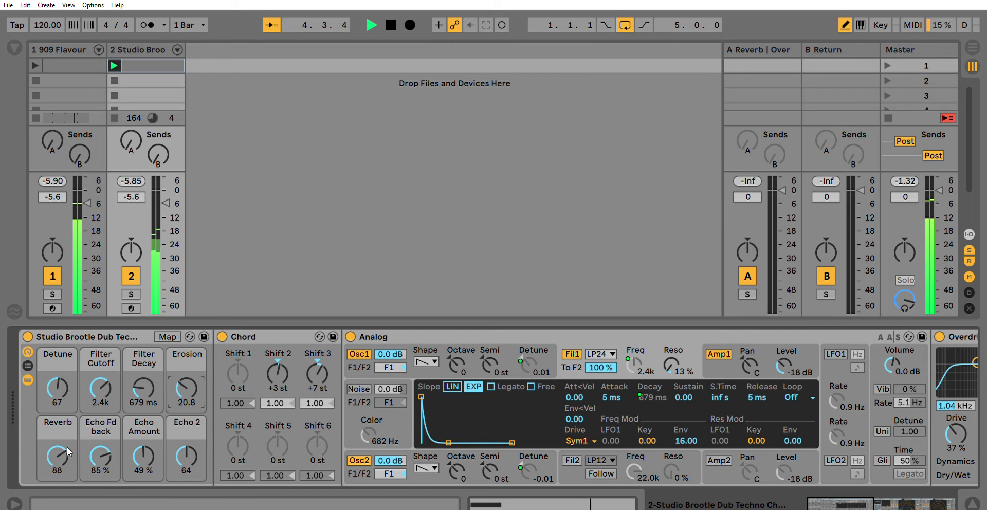
# Step: Pull the macros back to Filter Cutoff 30, Reverb 0, Echo Feedback 37%, Filter Decay 283 ms and Echo 2 43
pyautogui.doubleClick(101, 389)
pyautogui.doubleClick(58, 457)
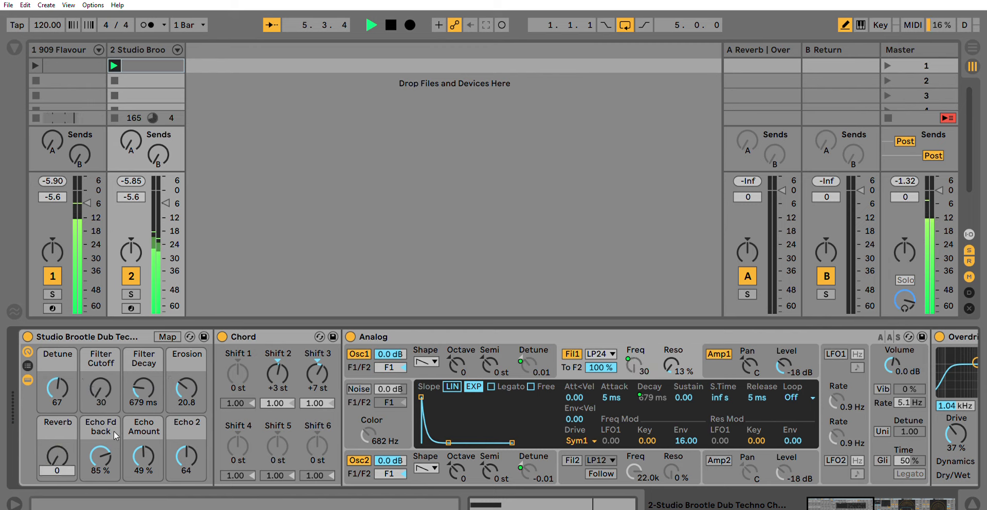
pyautogui.moveTo(113, 431); pyautogui.dragTo(110, 461)
pyautogui.moveTo(149, 390); pyautogui.dragTo(149, 406)
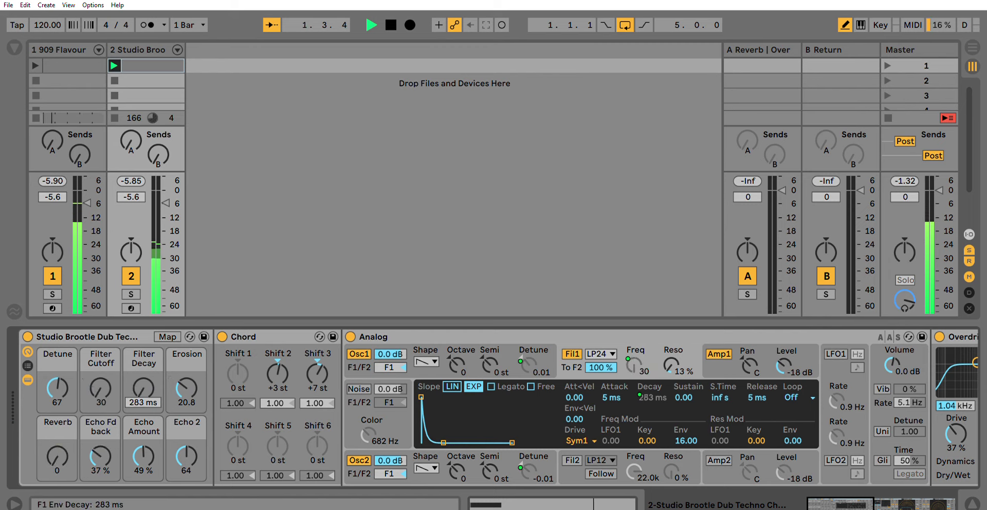
pyautogui.moveTo(187, 443); pyautogui.dragTo(187, 458)
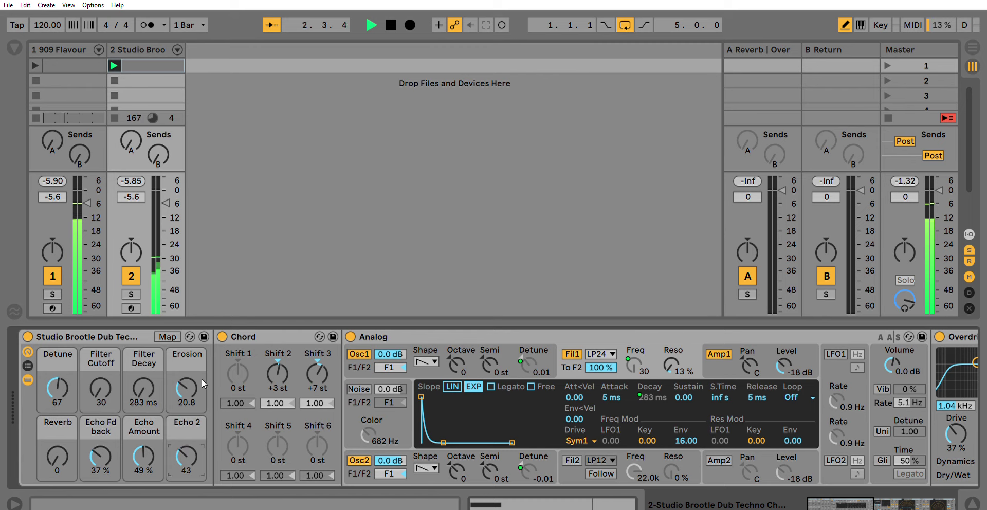